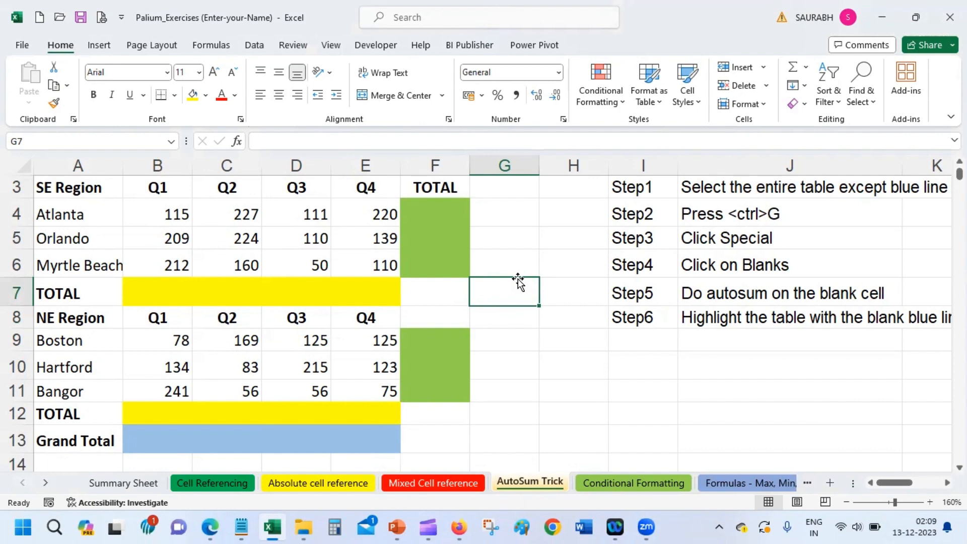
Examine the SE Region and NE Region tables with their empty TOTAL and Grand Total cells
left_click(66, 191)
left_click_drag(74, 197, 420, 283)
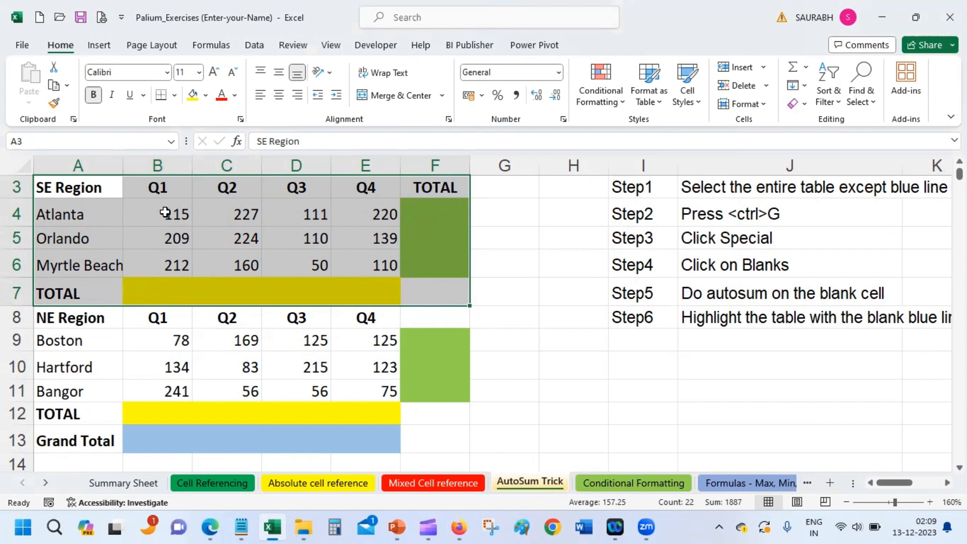
double_click(428, 204)
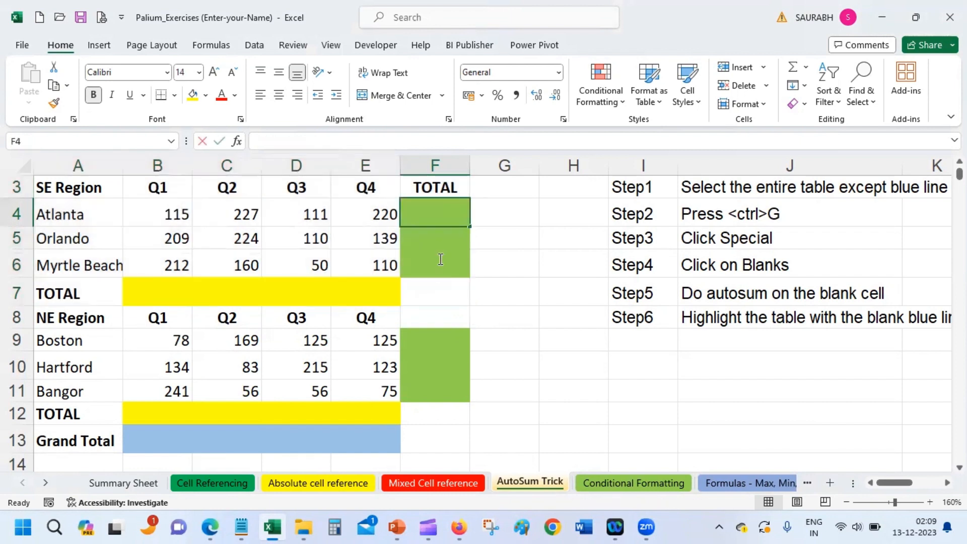
left_click(153, 291)
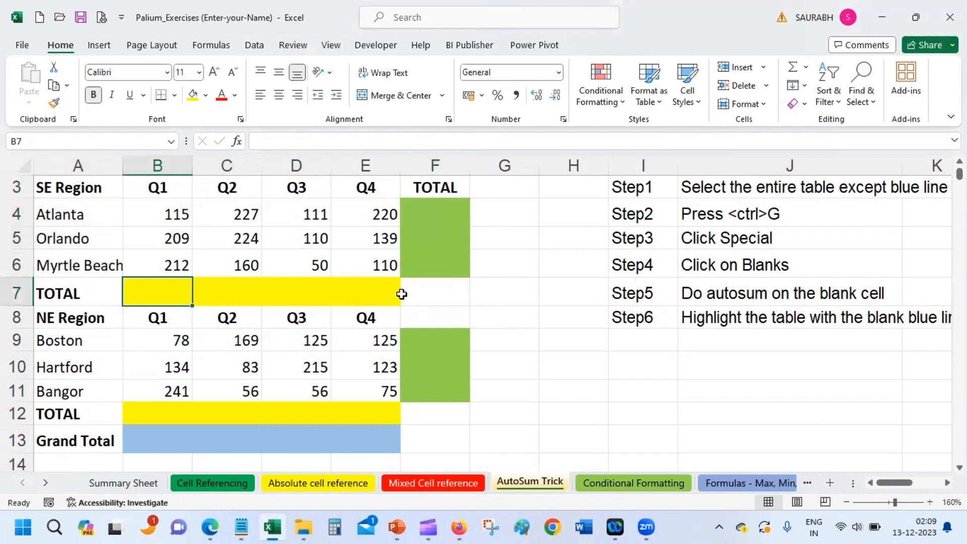
left_click(67, 319)
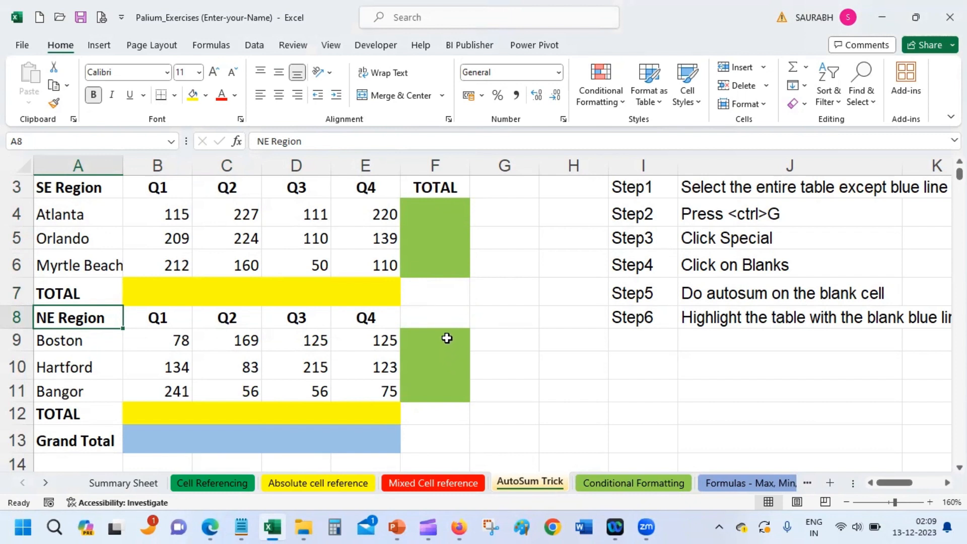
left_click_drag(446, 338, 442, 394)
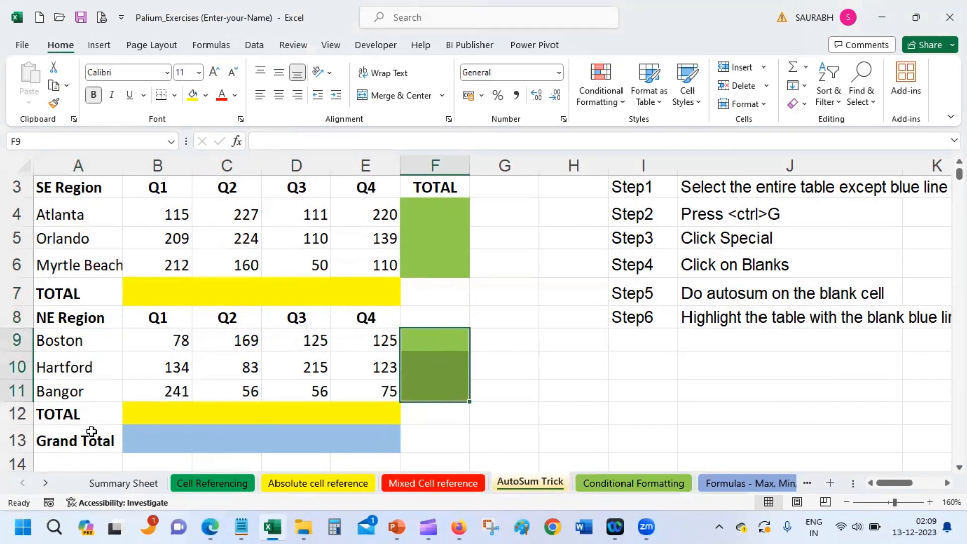
left_click_drag(147, 413, 359, 414)
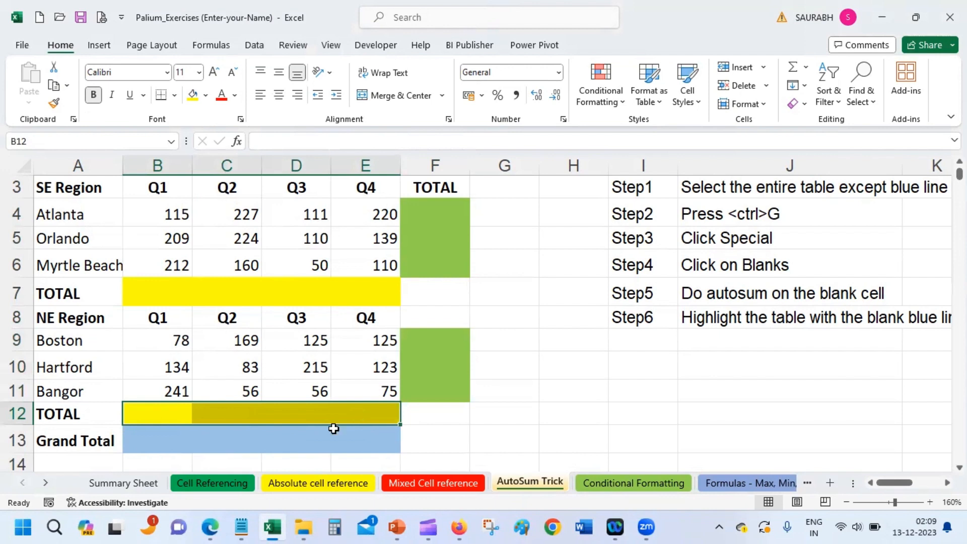
left_click(139, 441)
left_click_drag(235, 447, 392, 444)
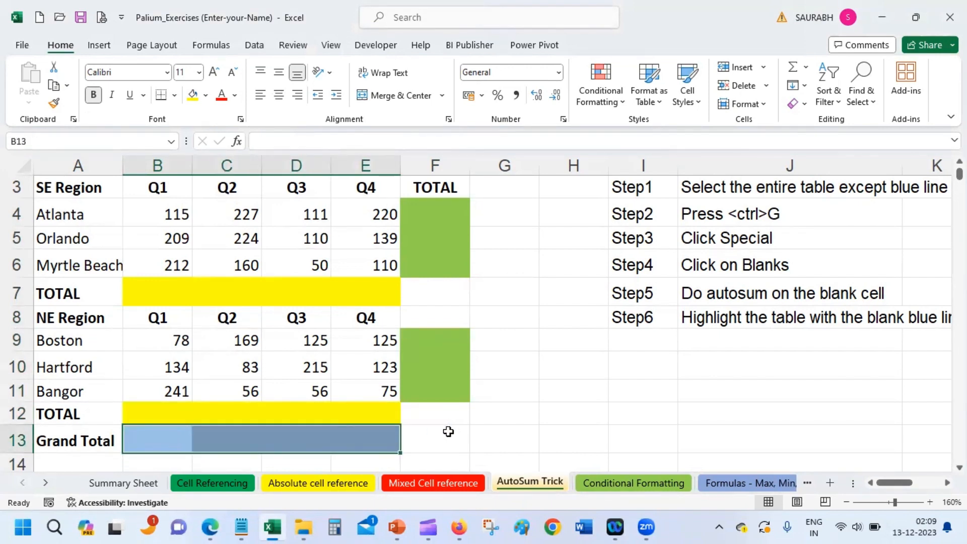
left_click(448, 432)
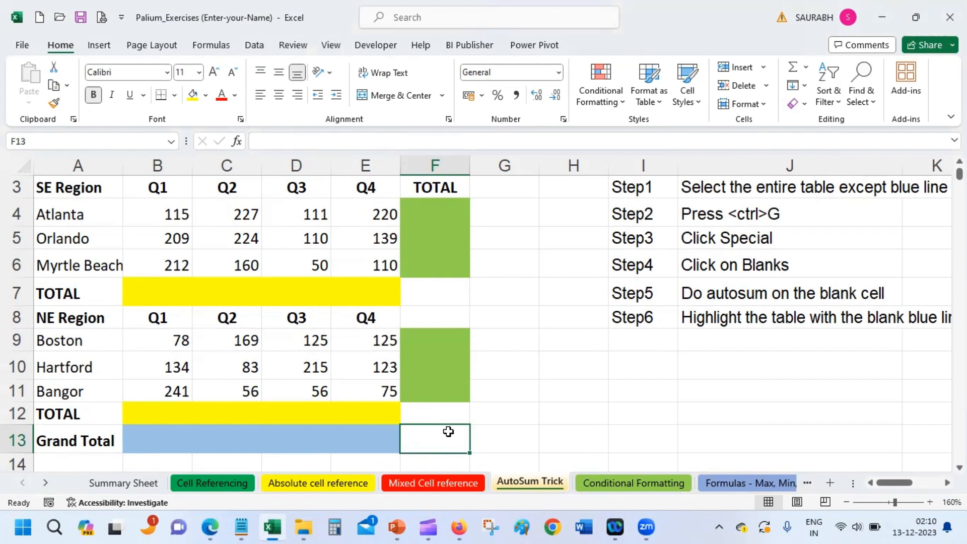
left_click(160, 219)
left_click_drag(160, 219, 162, 290)
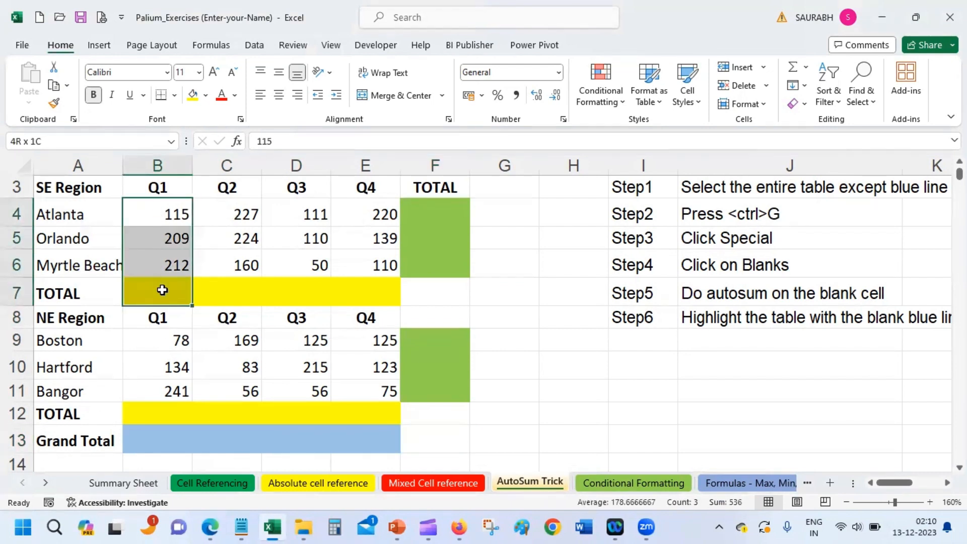
double_click(156, 291)
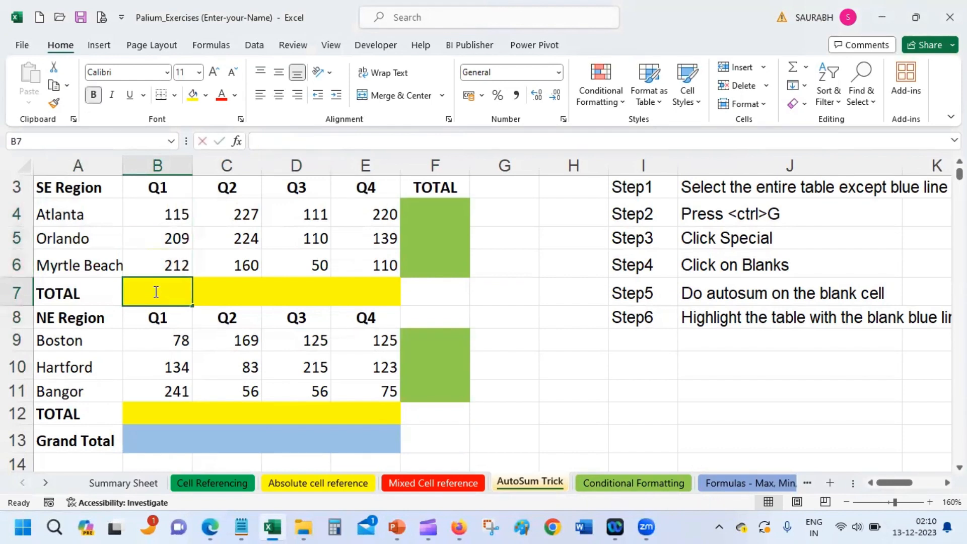
left_click(425, 208)
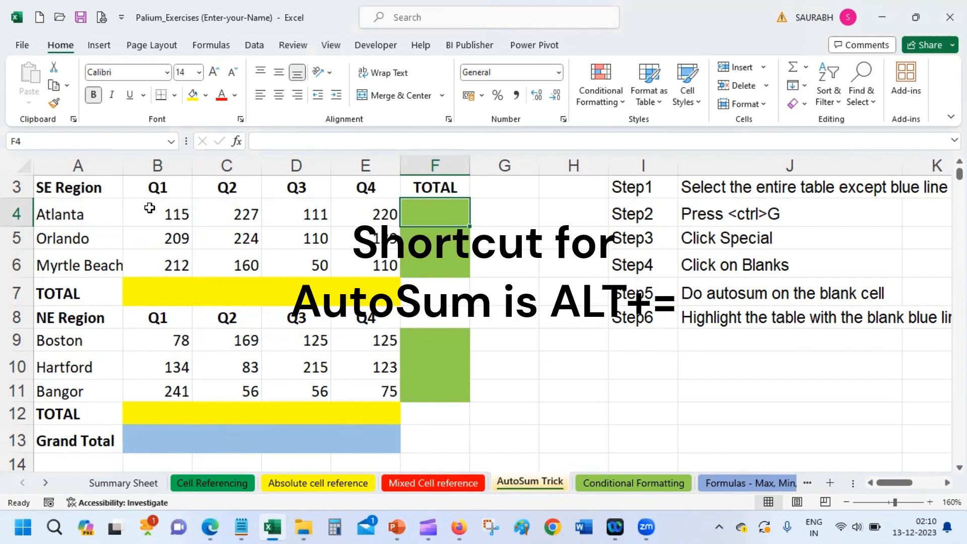
AutoSum the SE Region range B4:F7 and the NE Region range B9:F12 to fill their row and column totals
left_click_drag(149, 208, 422, 290)
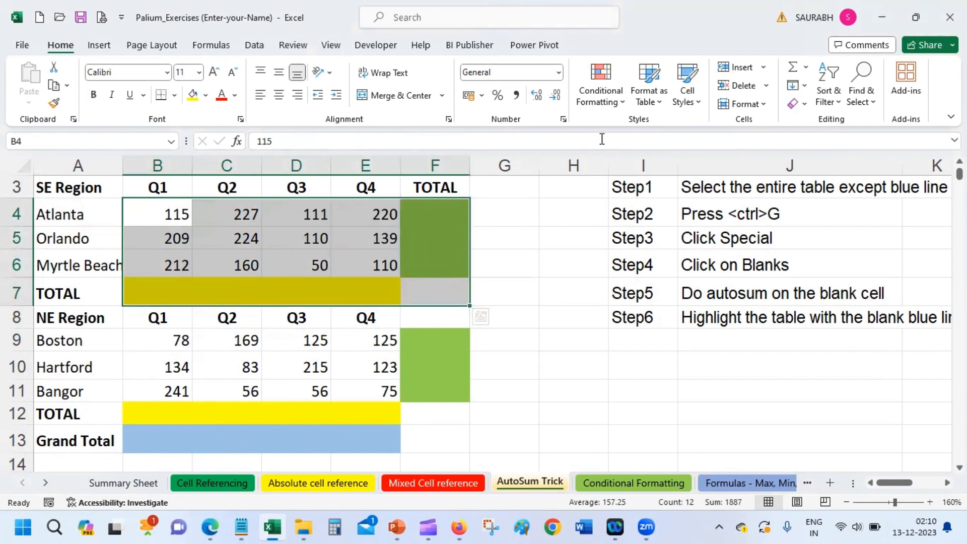
left_click(805, 68)
left_click(794, 69)
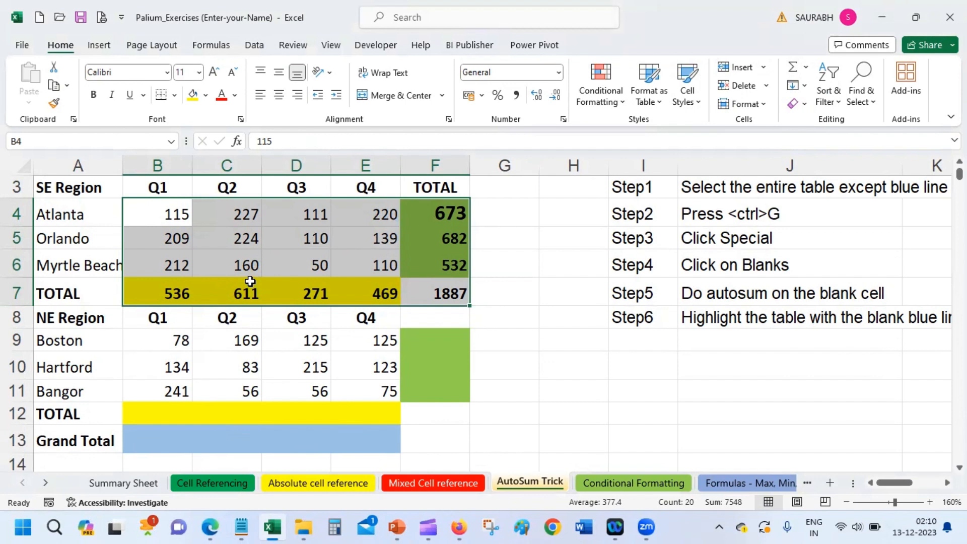
left_click_drag(148, 342, 406, 406)
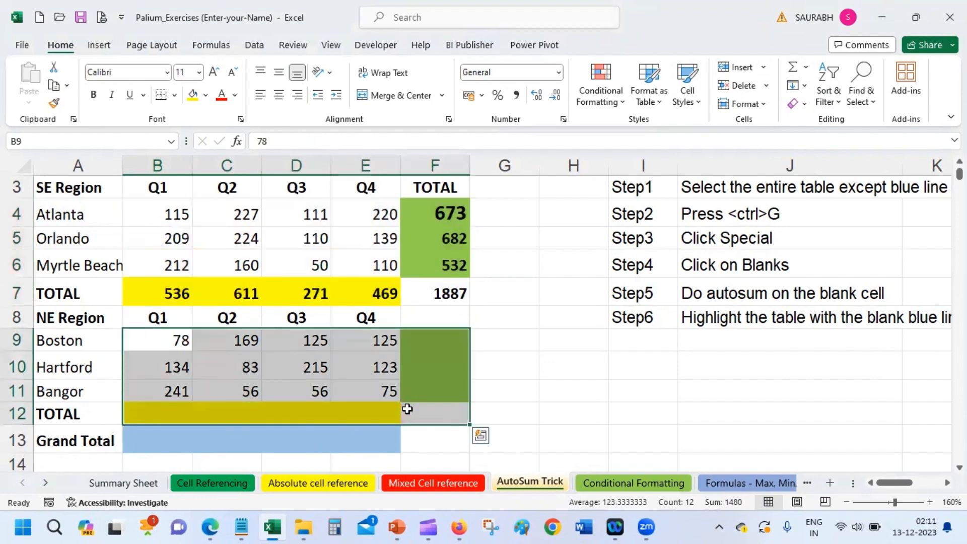
left_click(791, 70)
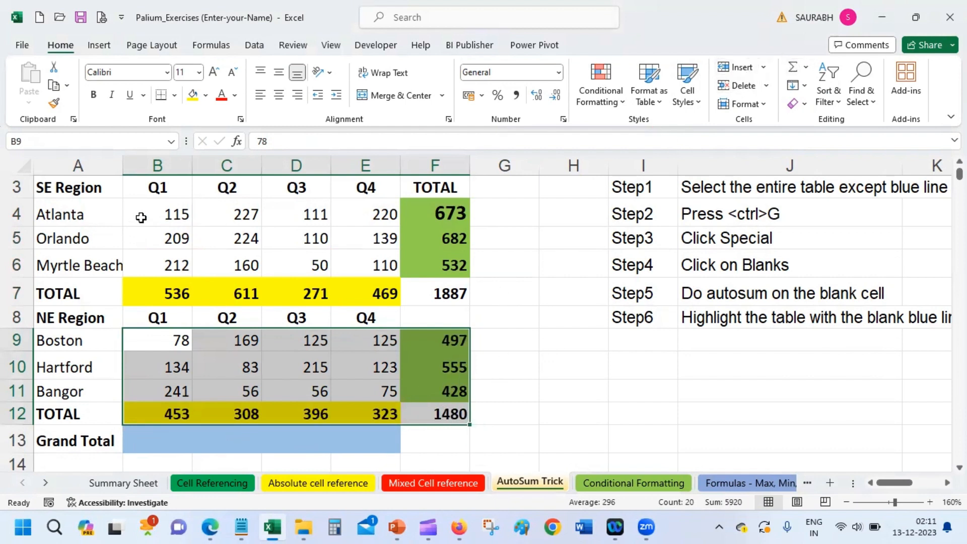
AutoSum the range B4:E13 to fill the Grand Total row across both regions
left_click_drag(145, 210, 369, 446)
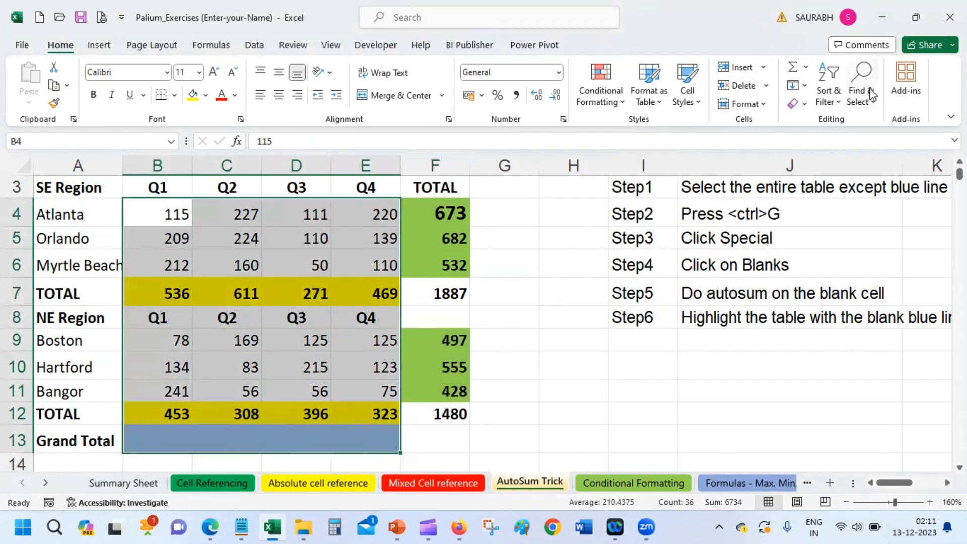
left_click(794, 72)
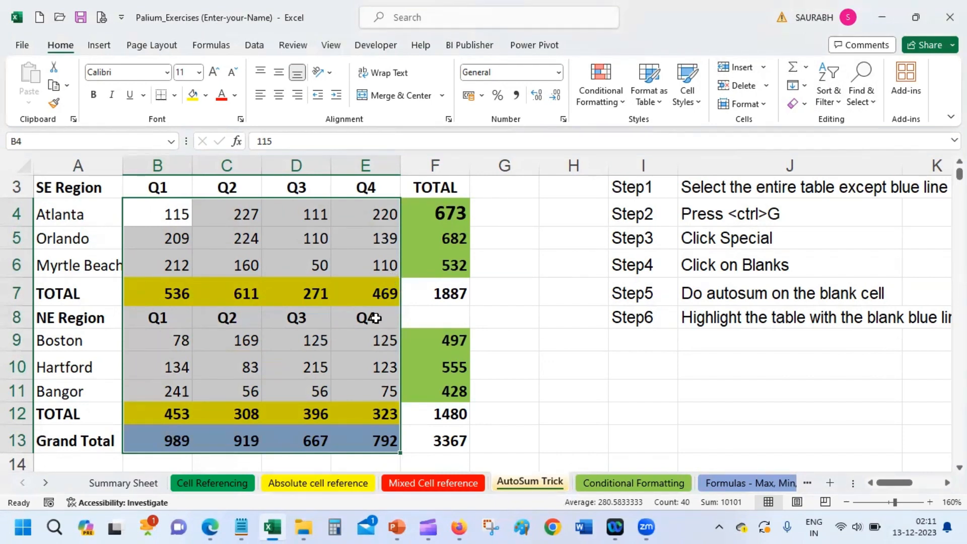
left_click(143, 282)
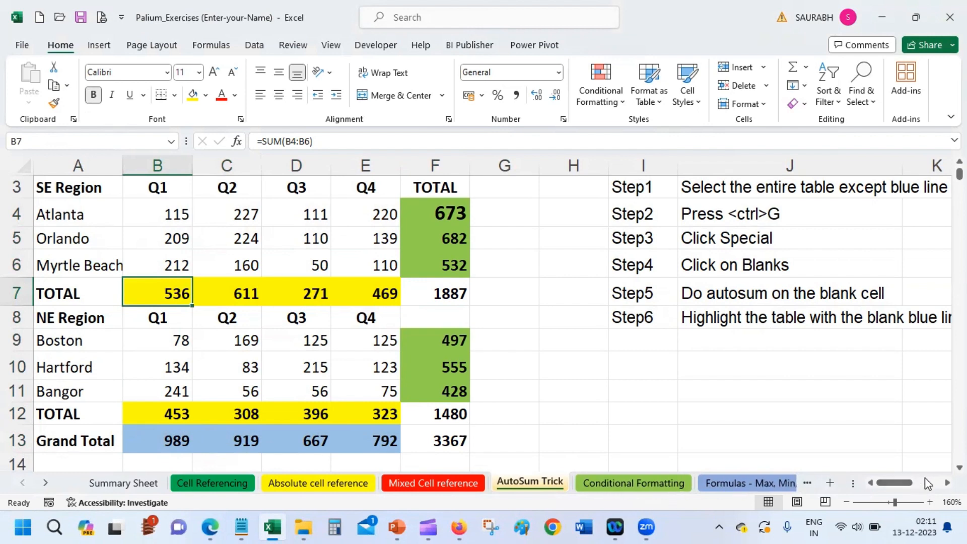
In the second table set, select N4:R7 and N10:R13 together and fill both regions' totals with a single AutoSum
scroll(492, 321, "right", 3)
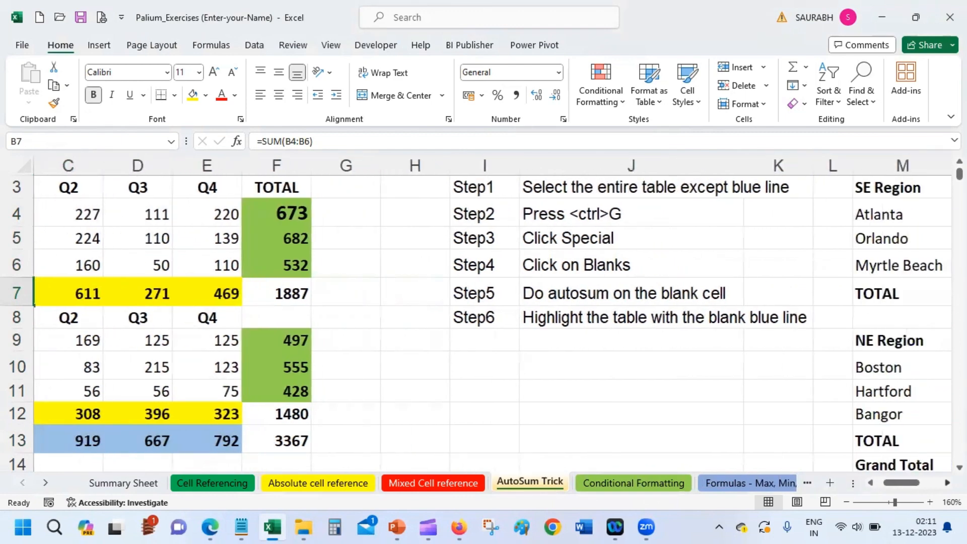
scroll(493, 320, "right", 4)
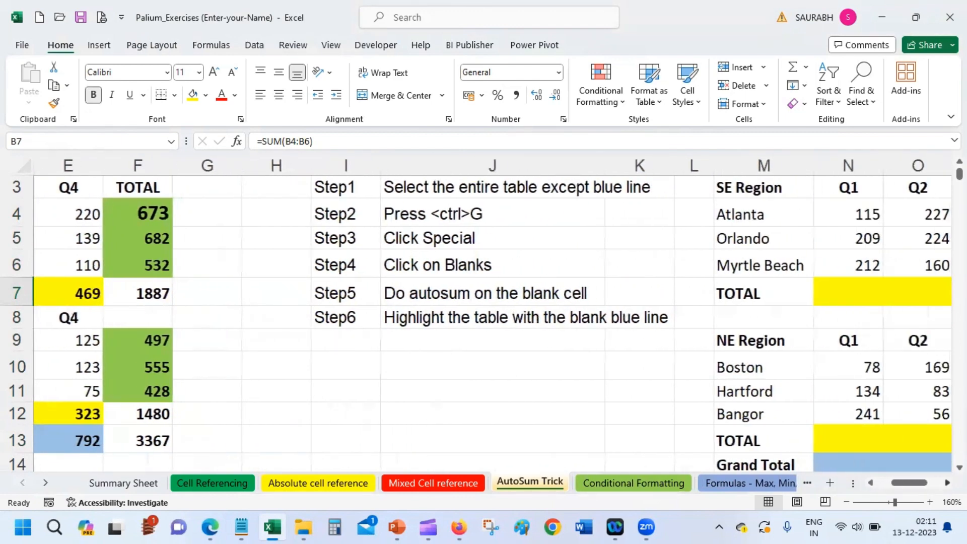
scroll(490, 160, "right", 2)
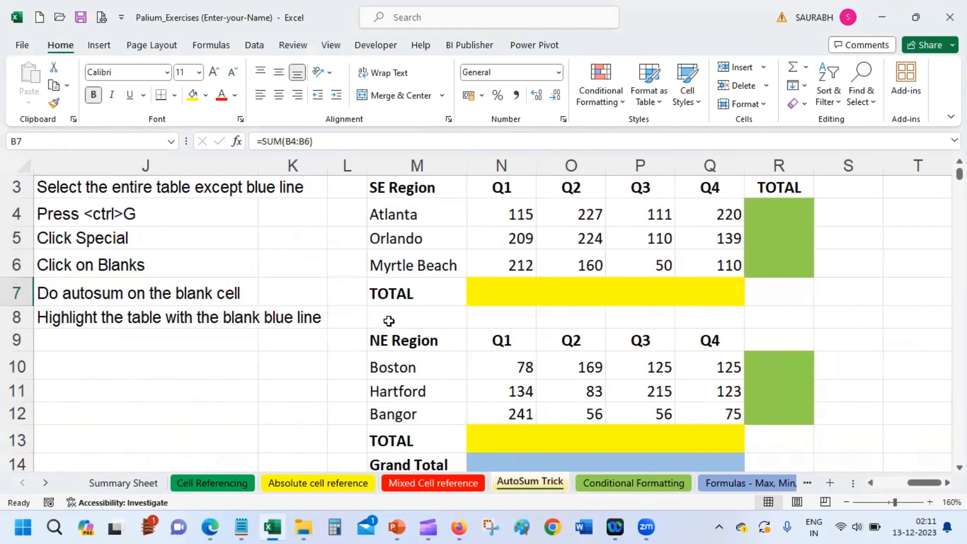
left_click_drag(389, 321, 803, 322)
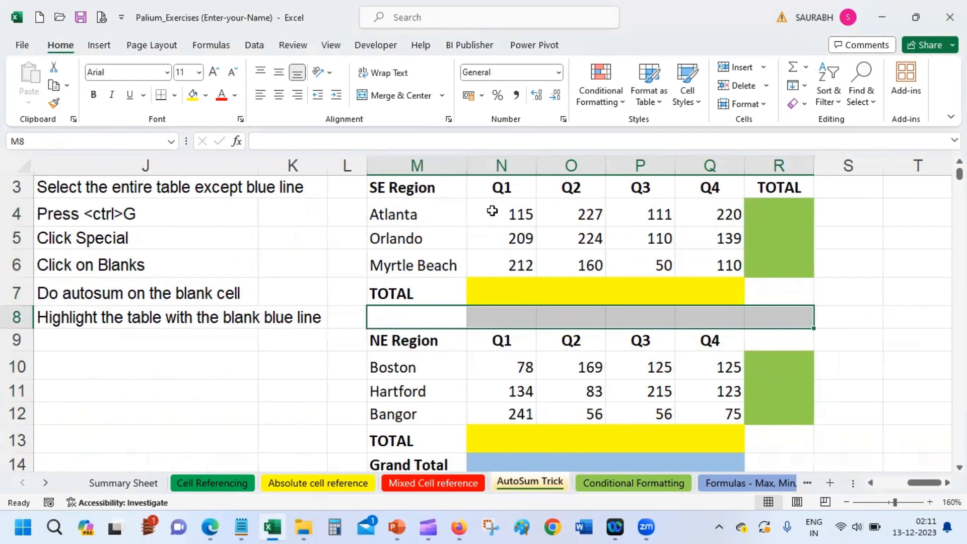
left_click_drag(488, 214, 787, 299)
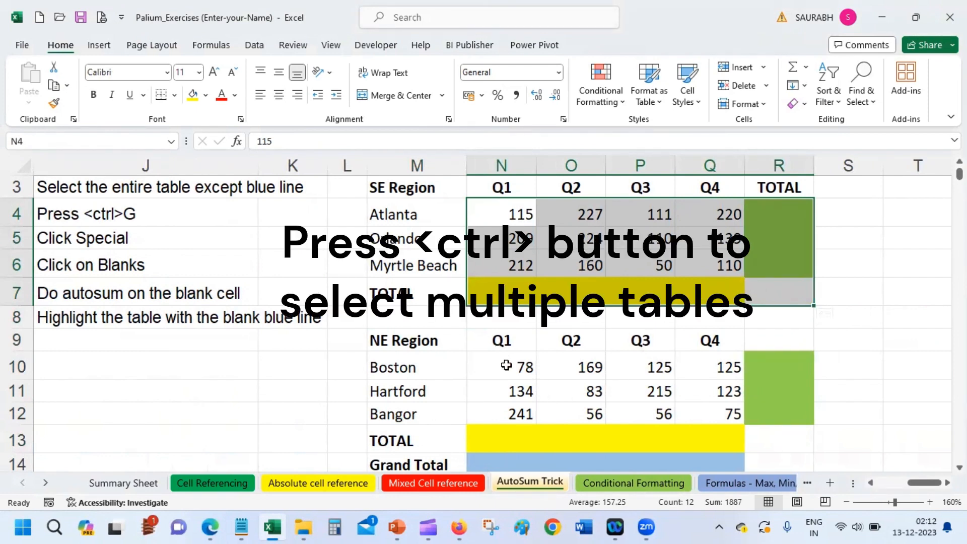
left_click_drag(505, 366, 771, 438)
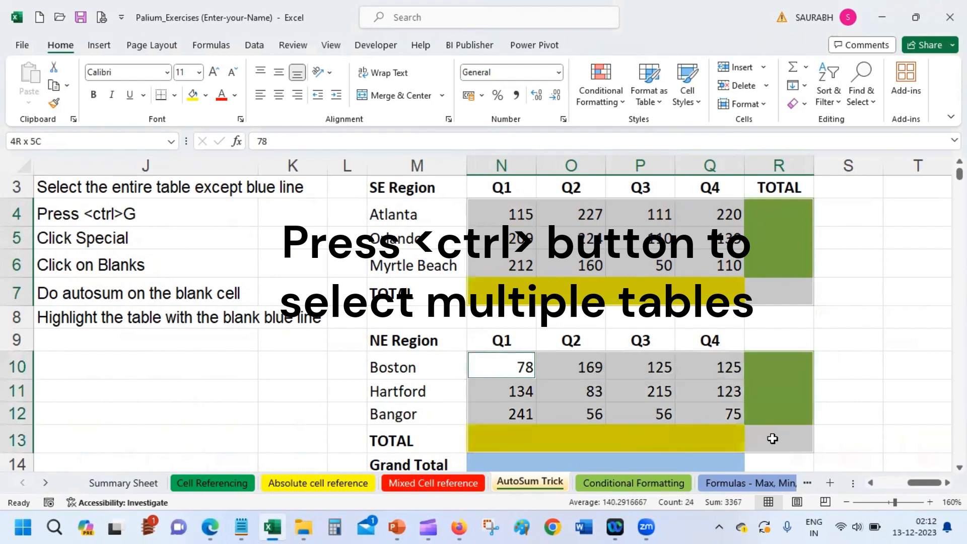
left_click(790, 73)
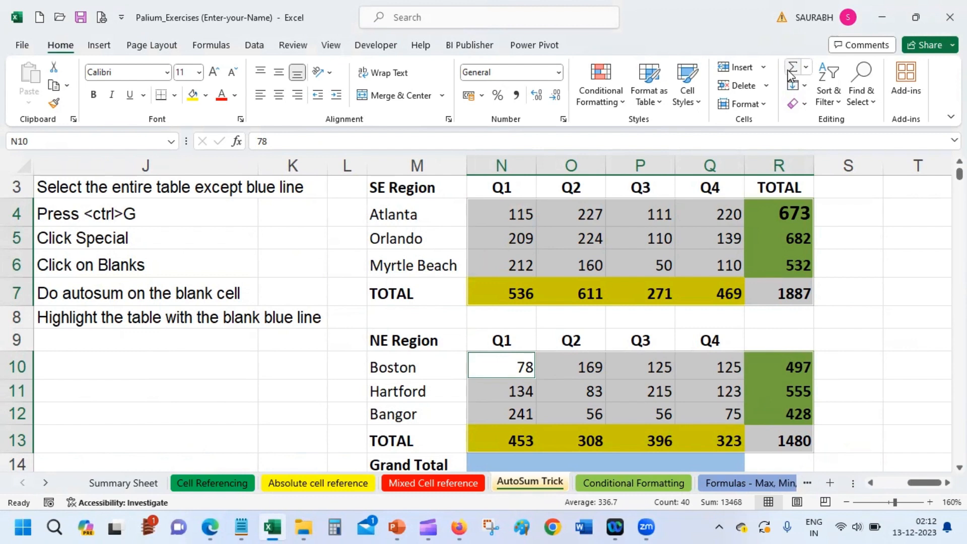
AutoSum the range N4:Q14 to fill the second table set's Grand Total row
left_click_drag(518, 213, 725, 461)
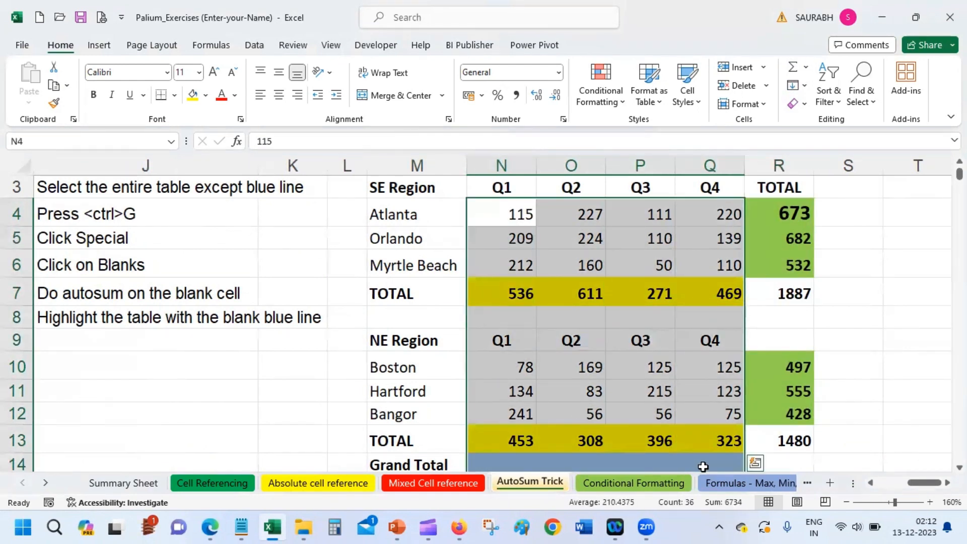
left_click(793, 71)
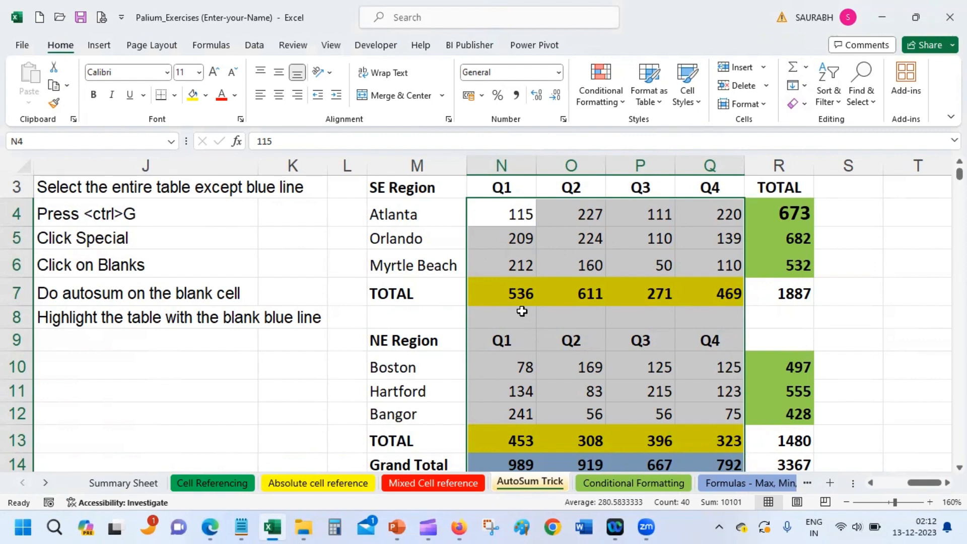
left_click(521, 311)
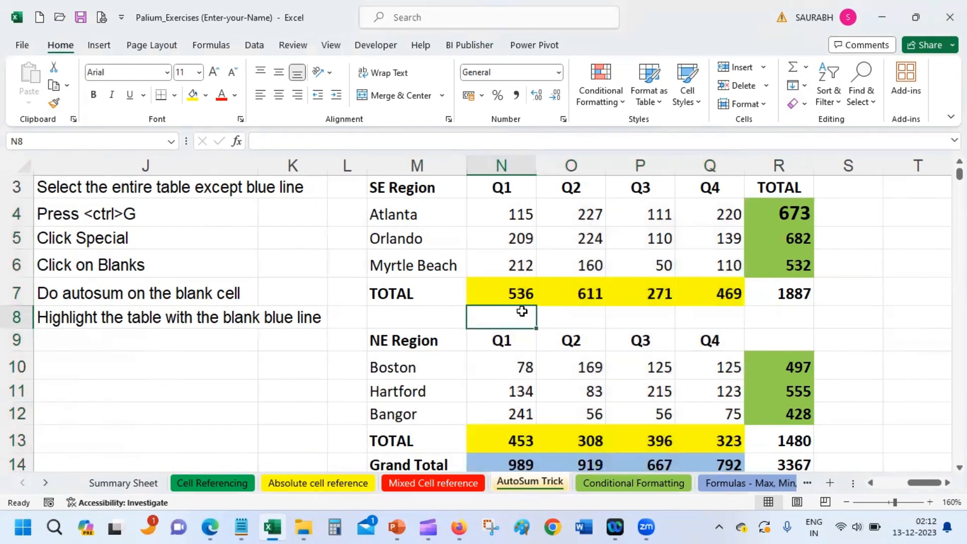